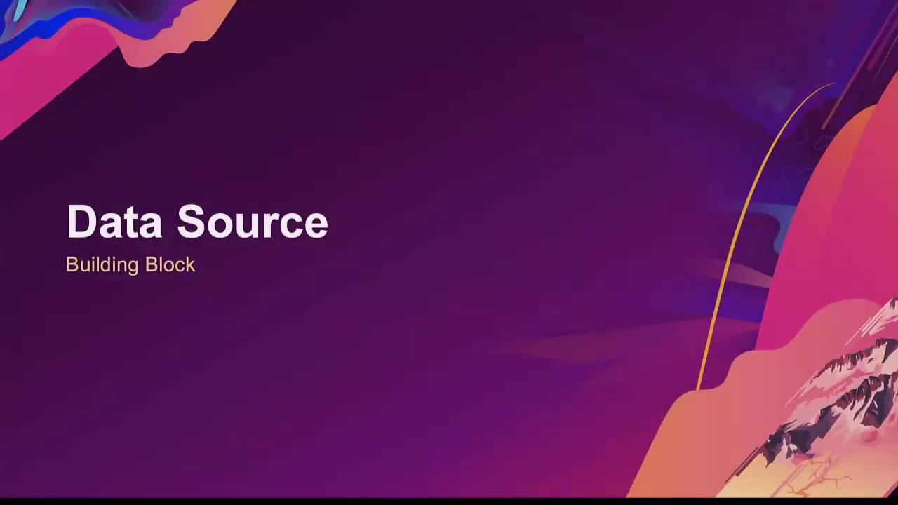
Step: Advance past the Data Source slides to the Data View Demo title slide
key("Right")
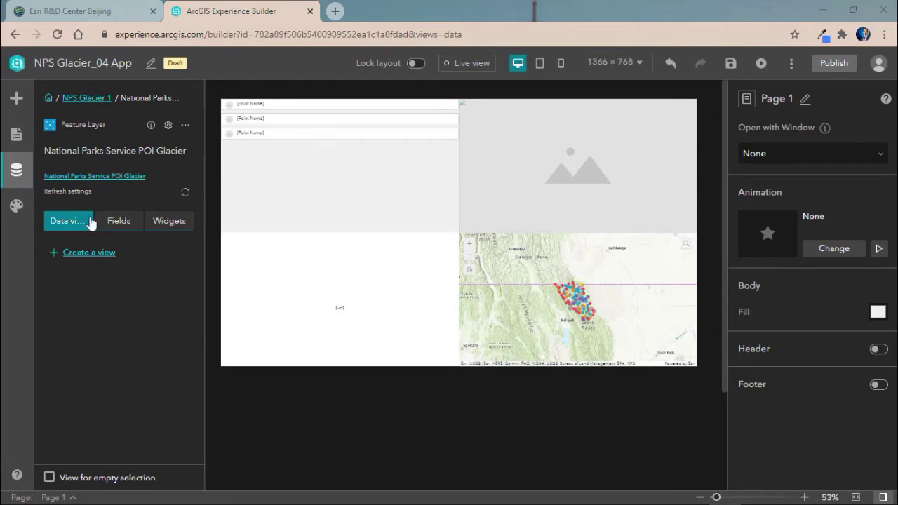
Step: Create Data view 1 on the POI Glacier layer, sorted by url in descending order
left_click(82, 257)
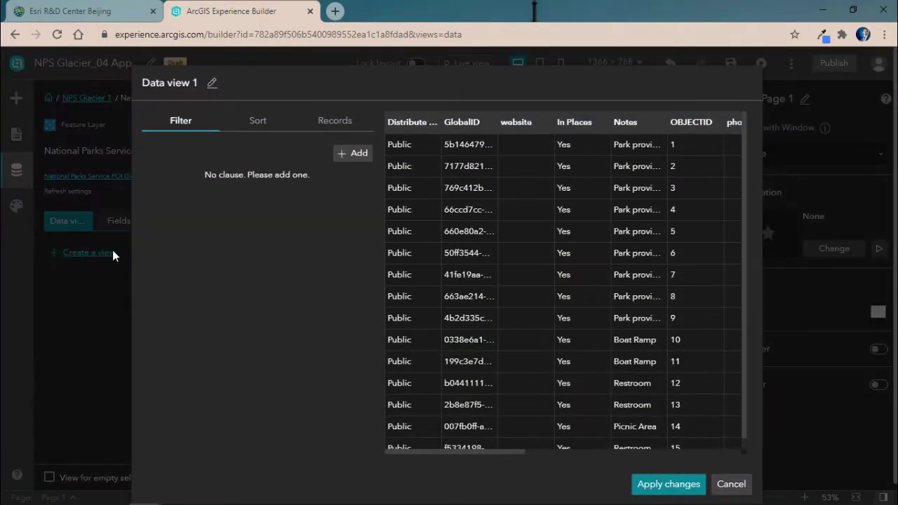
left_click(270, 122)
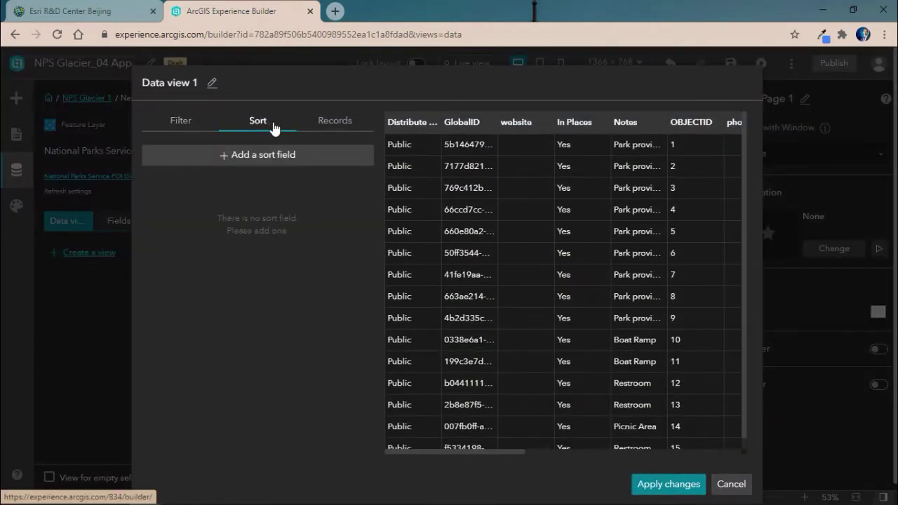
left_click(302, 159)
left_click(309, 162)
scroll(252, 281, "down", 3)
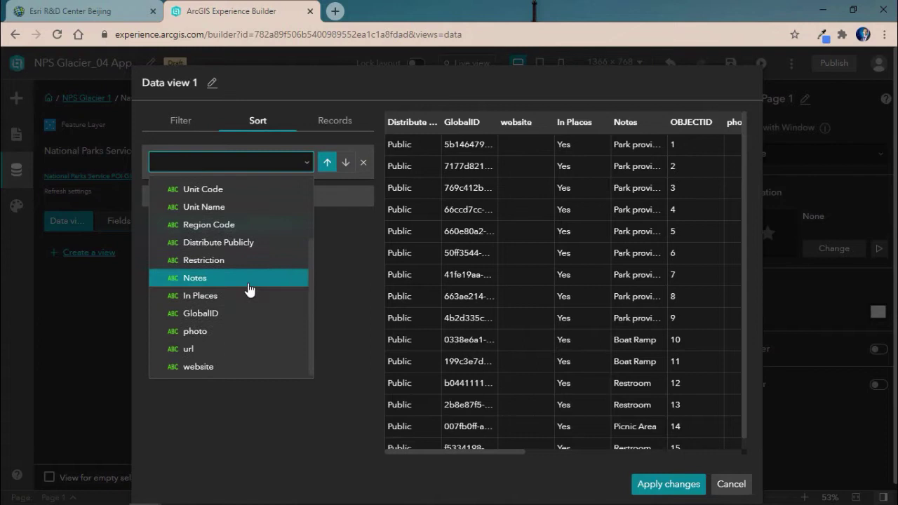
left_click(226, 351)
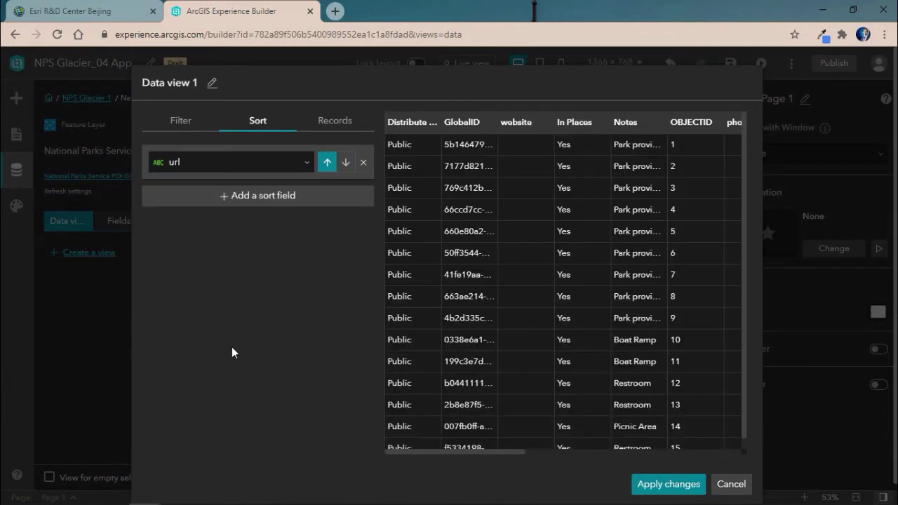
left_click(345, 162)
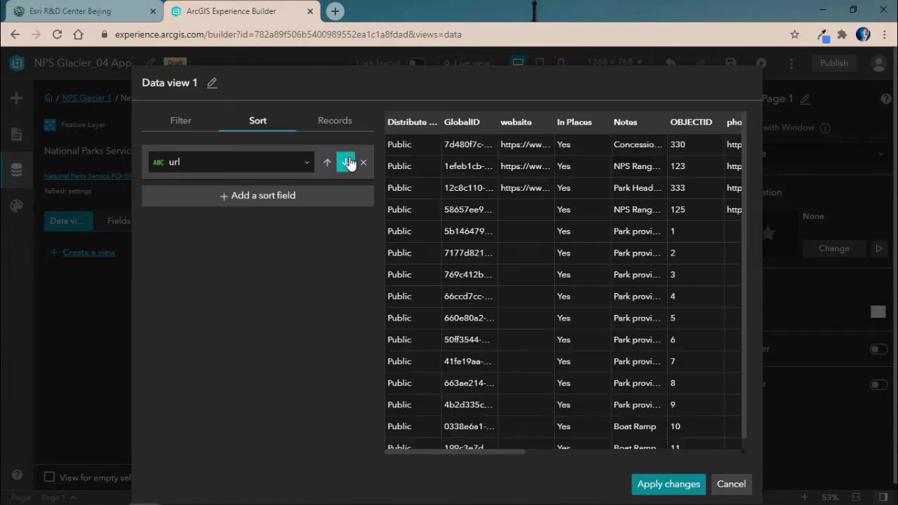
left_click(655, 482)
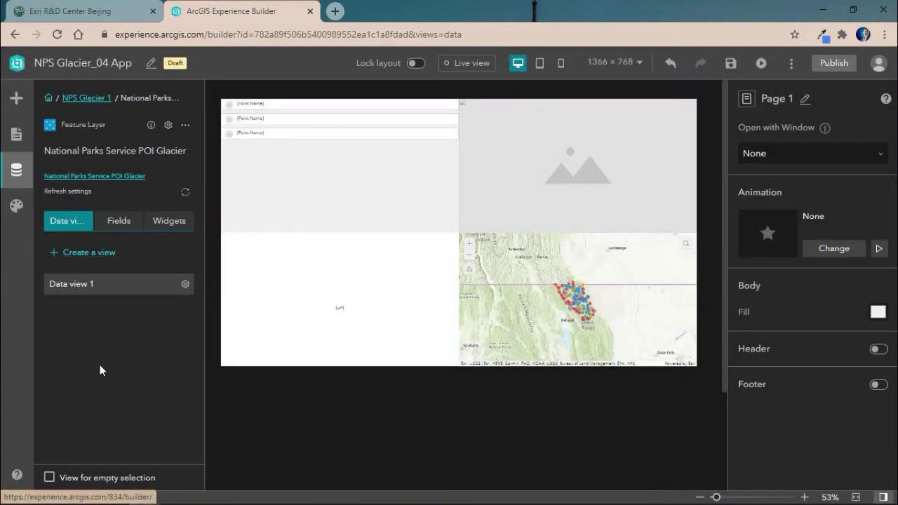
Step: Turn on the view for empty selection and sort it by the photo field
left_click(49, 477)
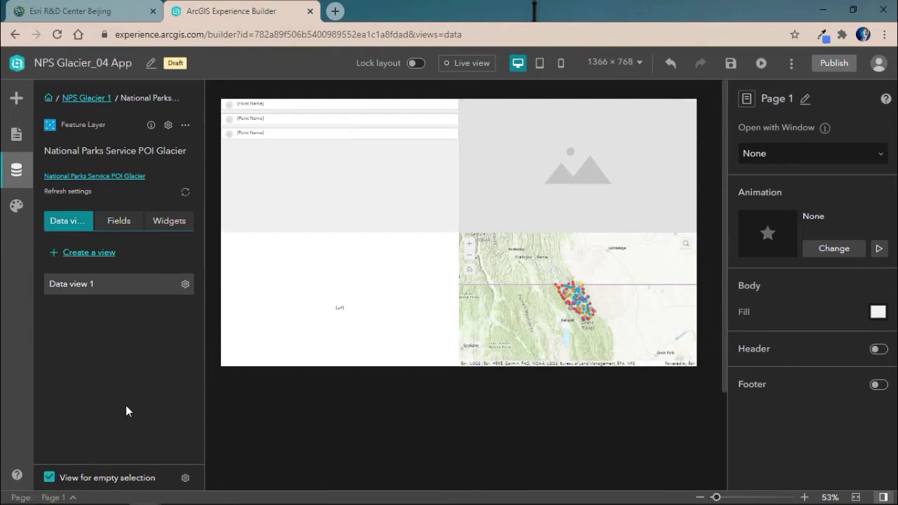
left_click(185, 479)
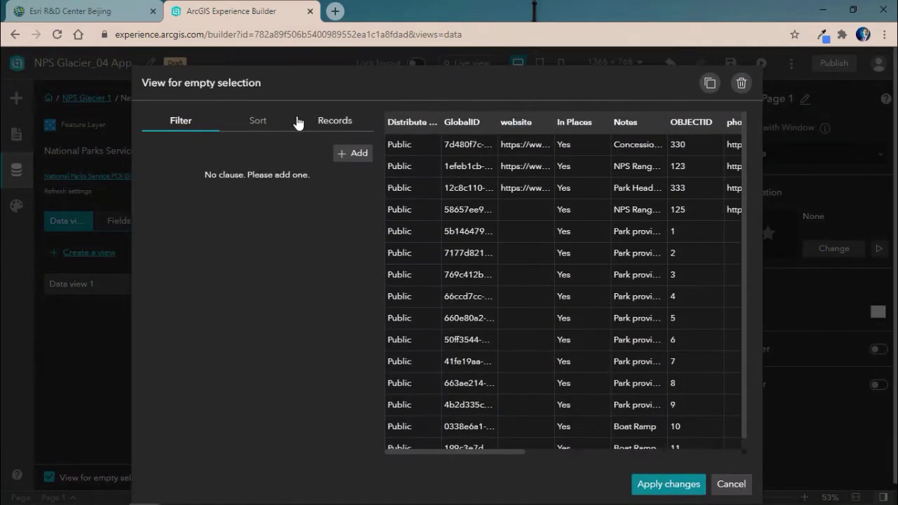
left_click(294, 123)
left_click(301, 157)
left_click(305, 164)
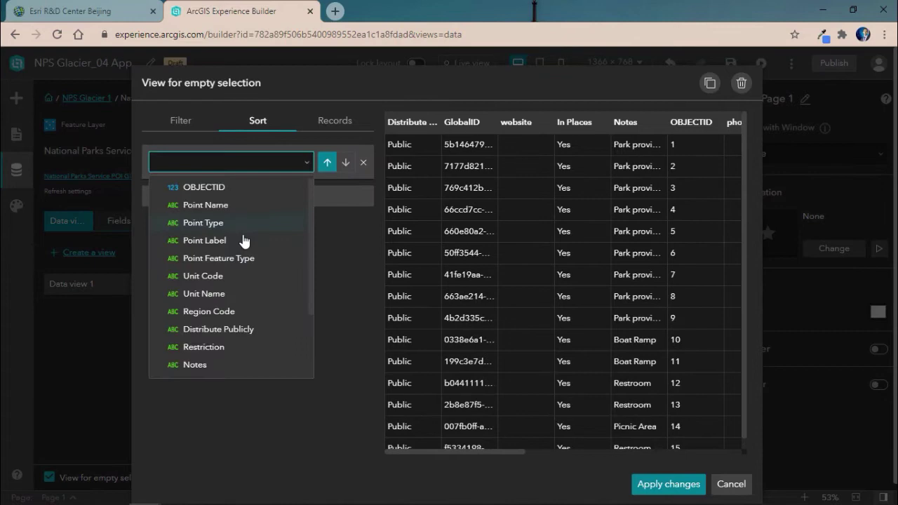
scroll(225, 281, "down", 3)
left_click(210, 355)
left_click(327, 161)
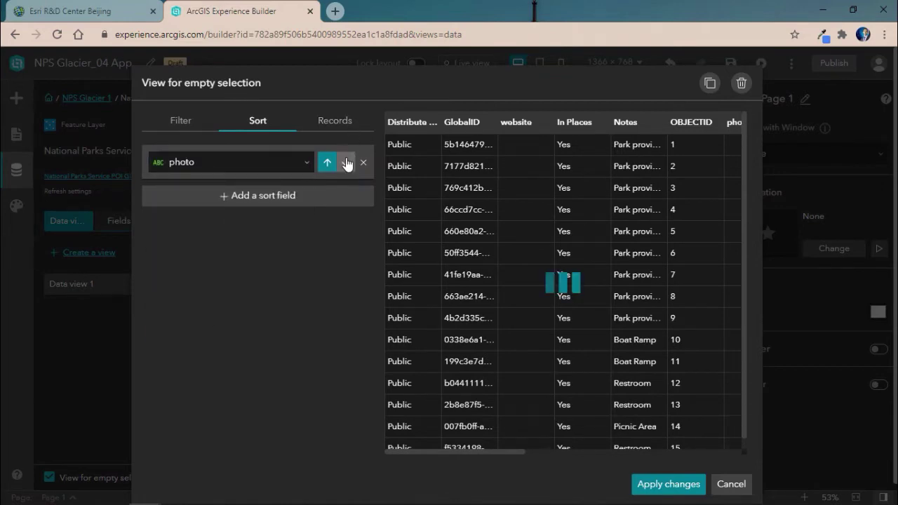
left_click(653, 484)
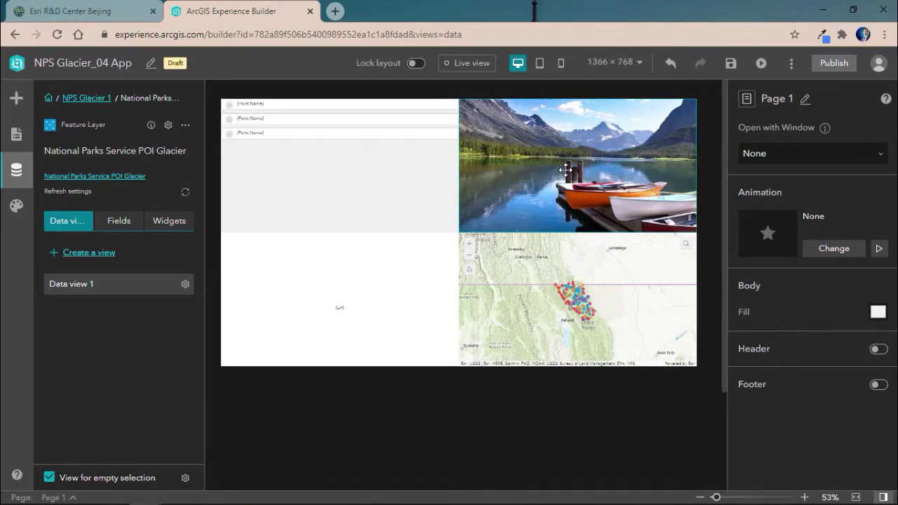
Step: Connect the list widget to the National Parks Service layer through Data view 1
left_click(354, 163)
left_click(825, 219)
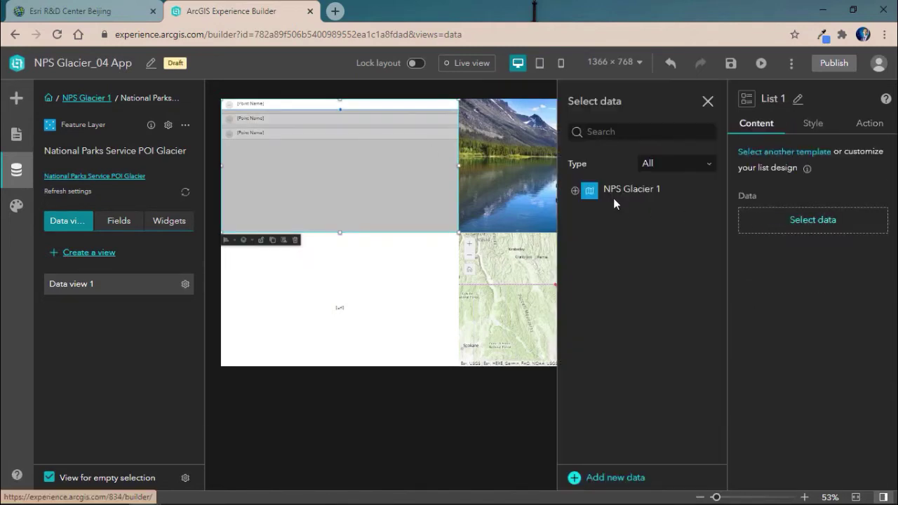
left_click(576, 201)
left_click(621, 268)
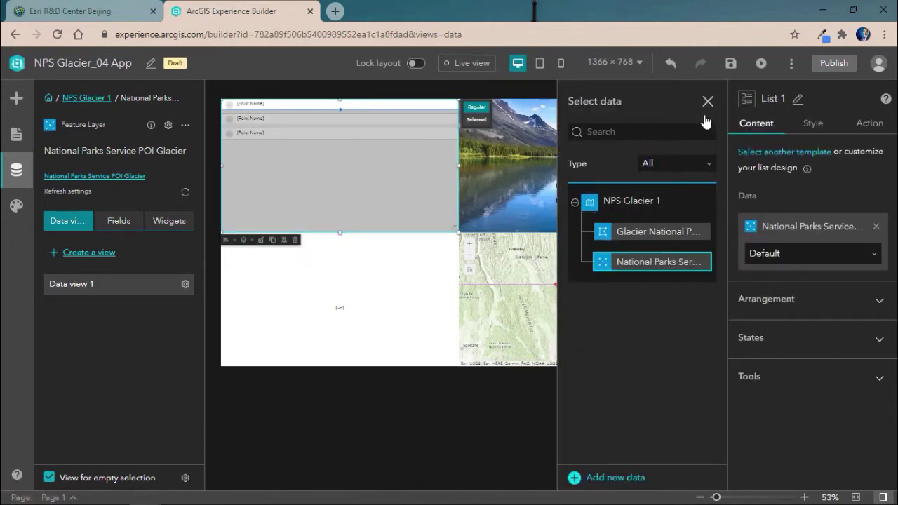
left_click(707, 102)
left_click(818, 266)
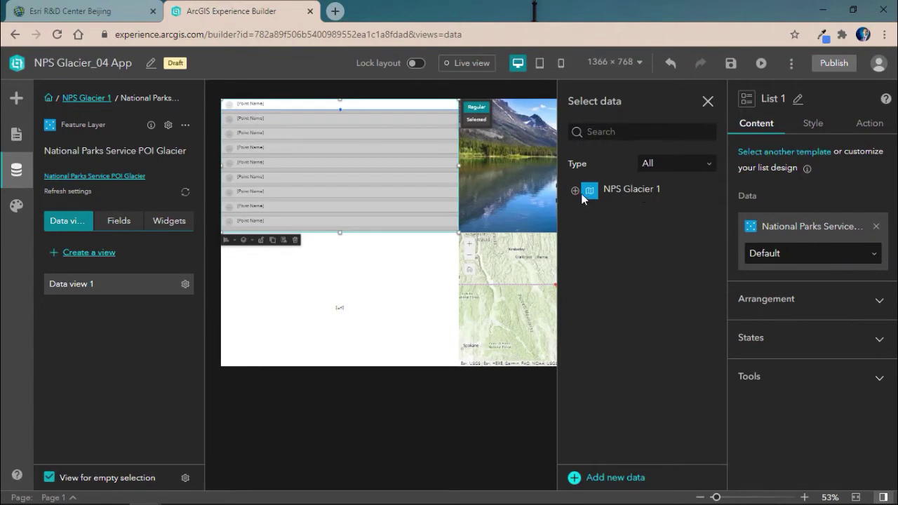
left_click(808, 254)
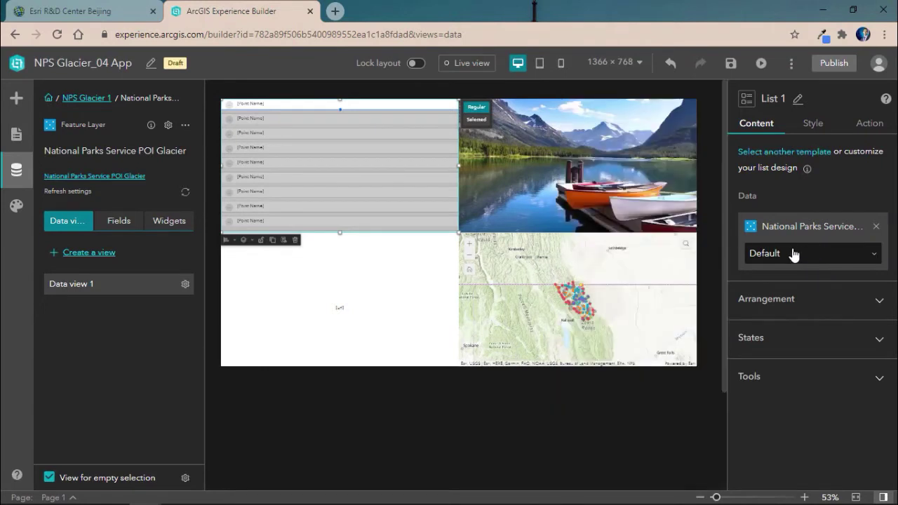
left_click(874, 258)
left_click(800, 279)
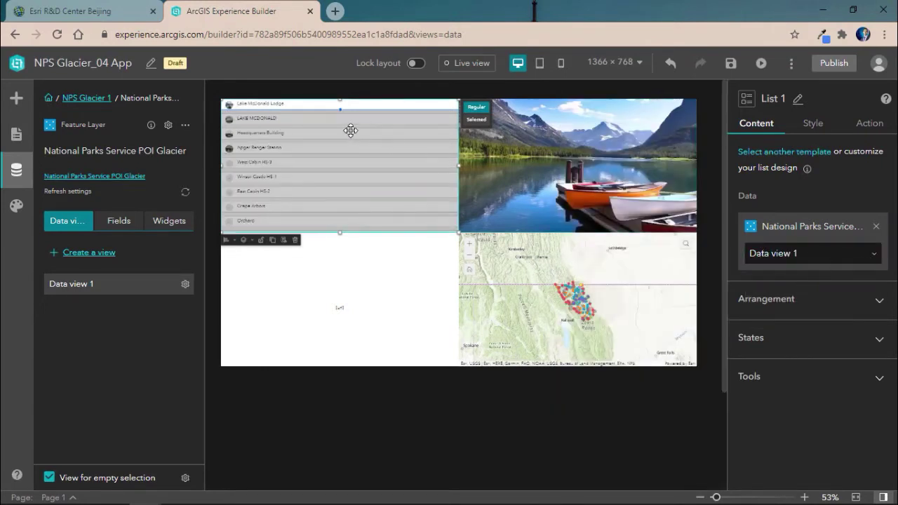
Step: Connect the embed widget to the National Parks Service layer, set its URL to {url}, and save
left_click(331, 301)
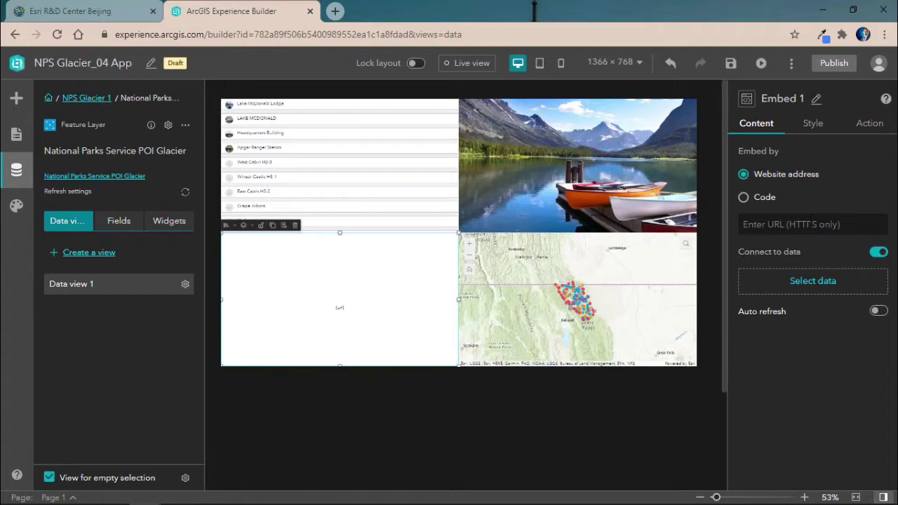
left_click(810, 288)
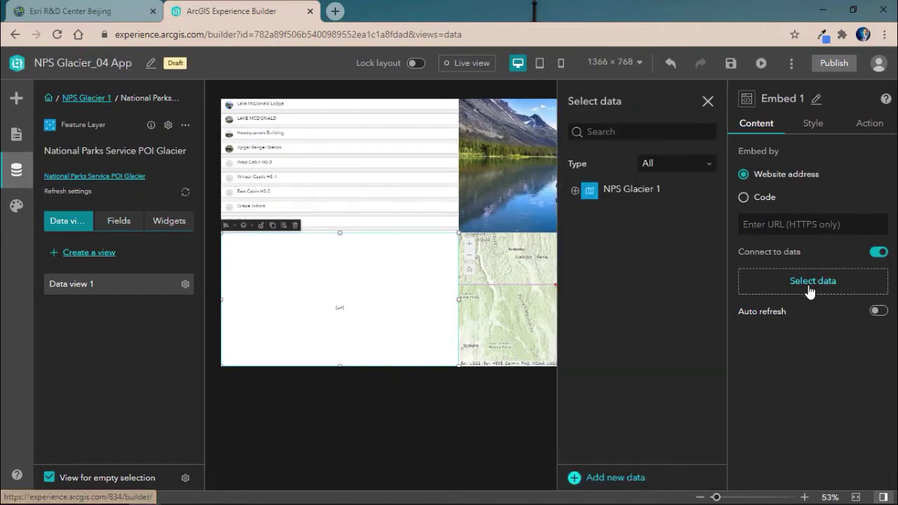
left_click(575, 191)
left_click(623, 261)
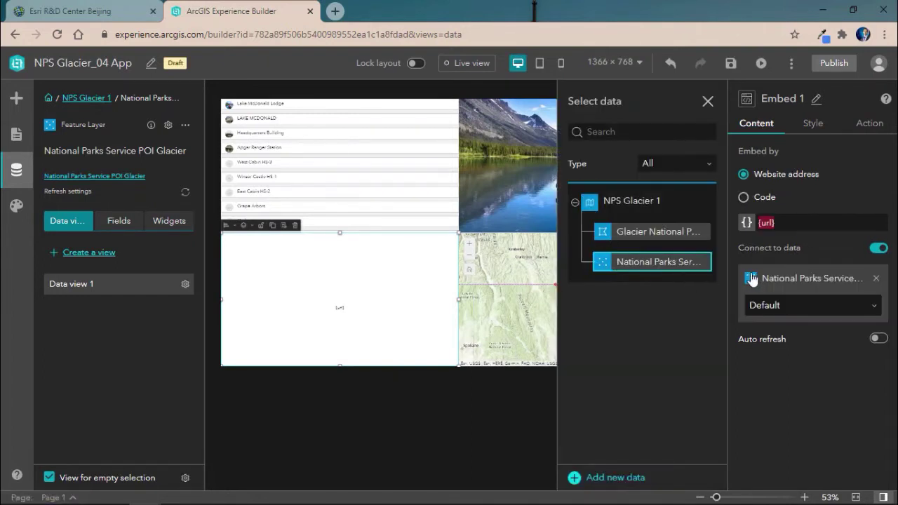
left_click(748, 224)
left_click(758, 244)
scroll(621, 341, "down", 3)
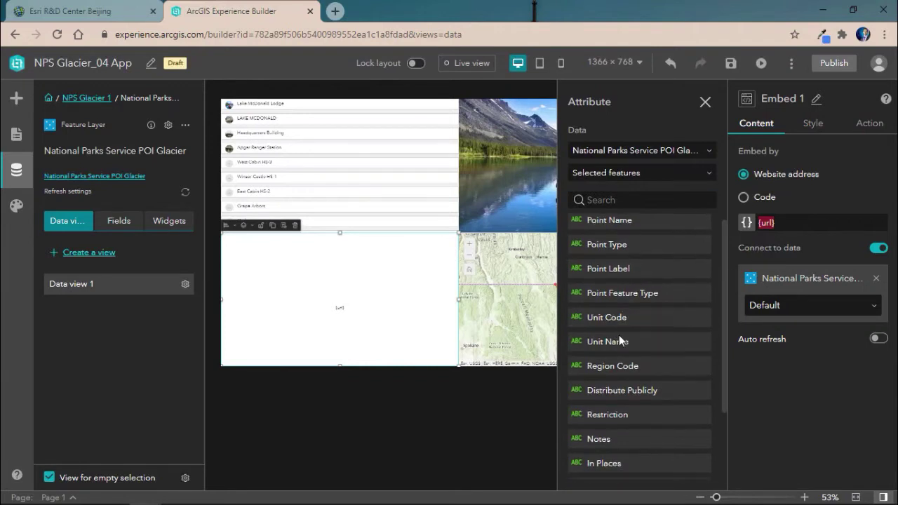
left_click(614, 445)
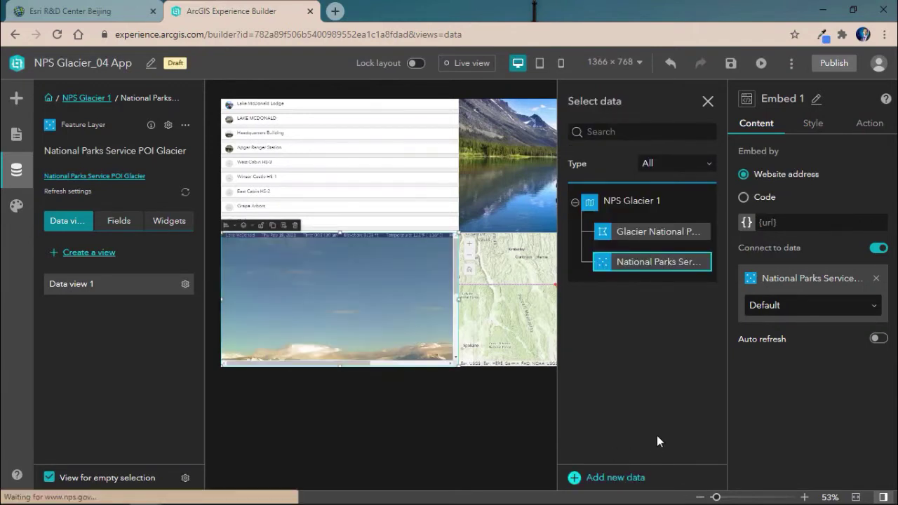
left_click(708, 102)
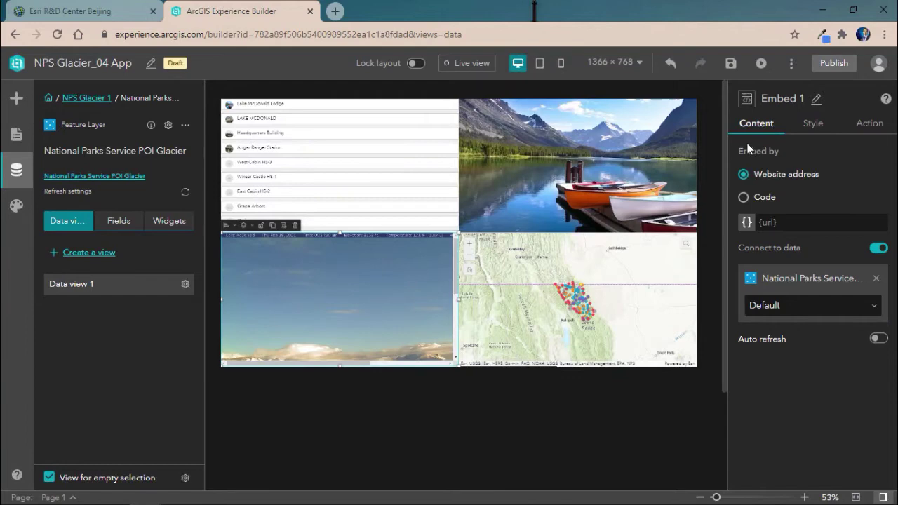
left_click(730, 63)
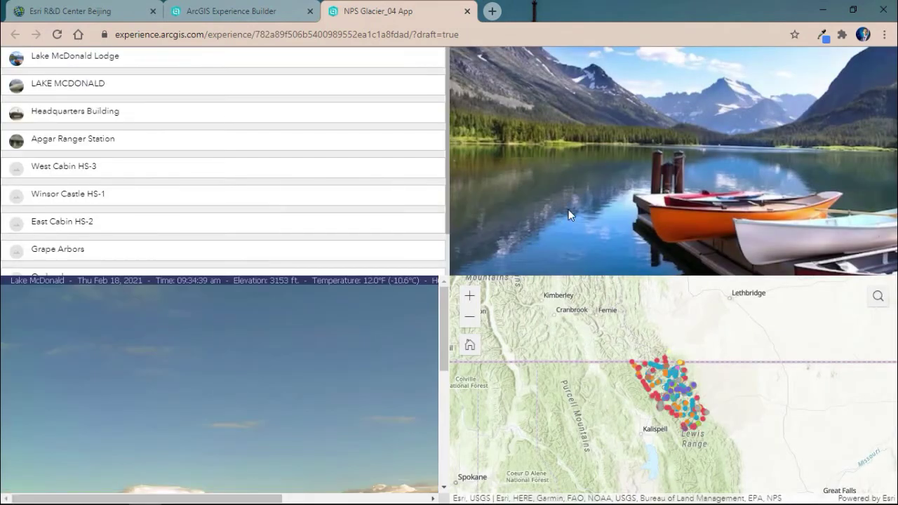
Step: In the preview, pick Lake McDonald Lodge and LAKE MCDONALD to check their photo and webcam, then clear the filter
left_click_drag(446, 339, 439, 310)
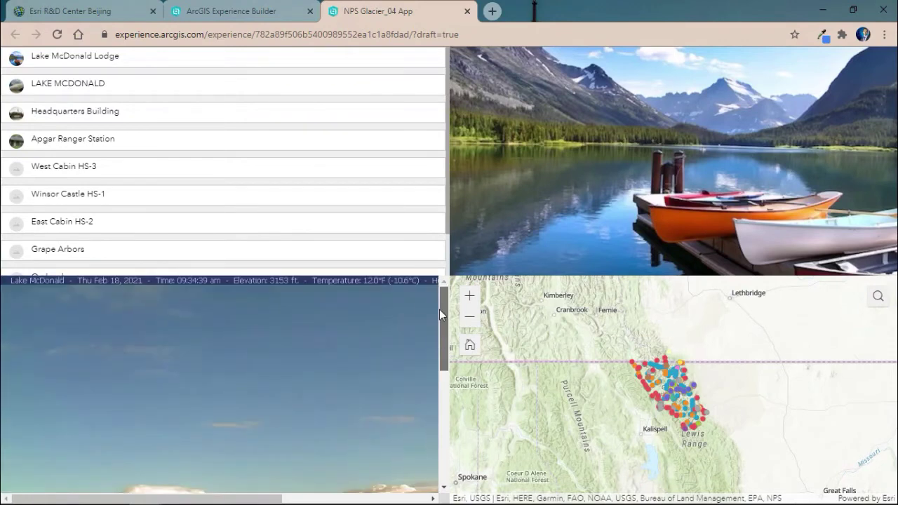
left_click(85, 61)
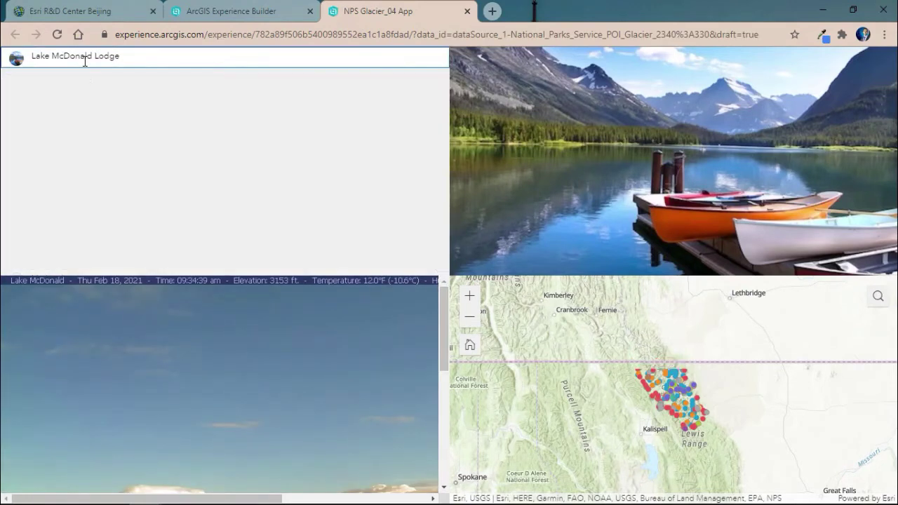
left_click(150, 59)
left_click(126, 84)
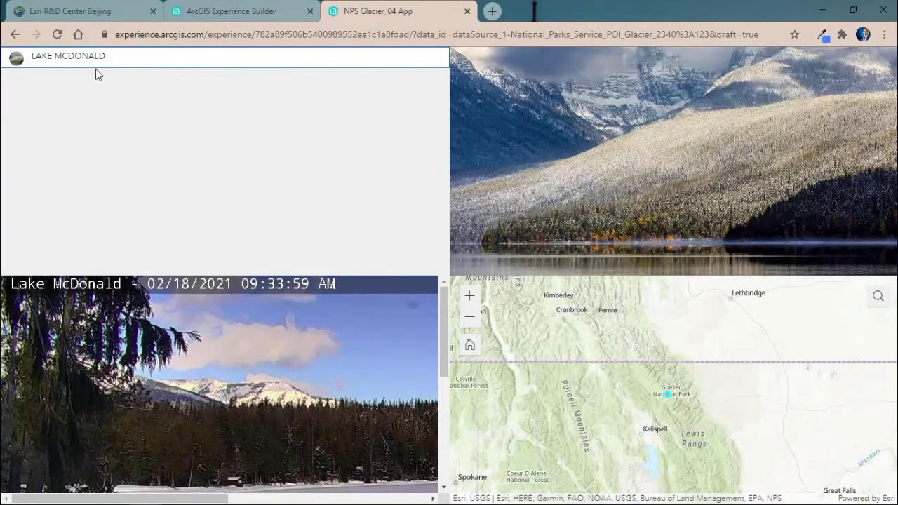
left_click(118, 56)
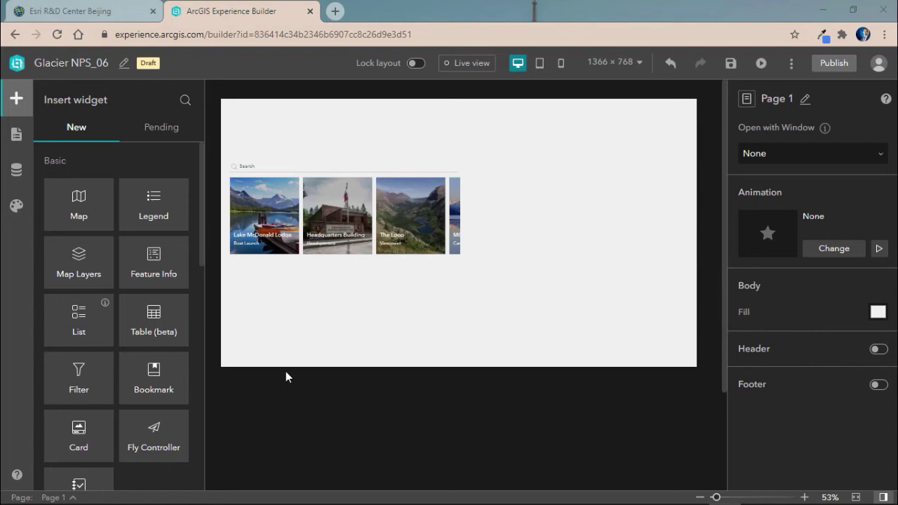
Step: Place a blue-styled button beside the place cards, connected to the National Parks Service POI Glacier layer
scroll(137, 376, "down", 5)
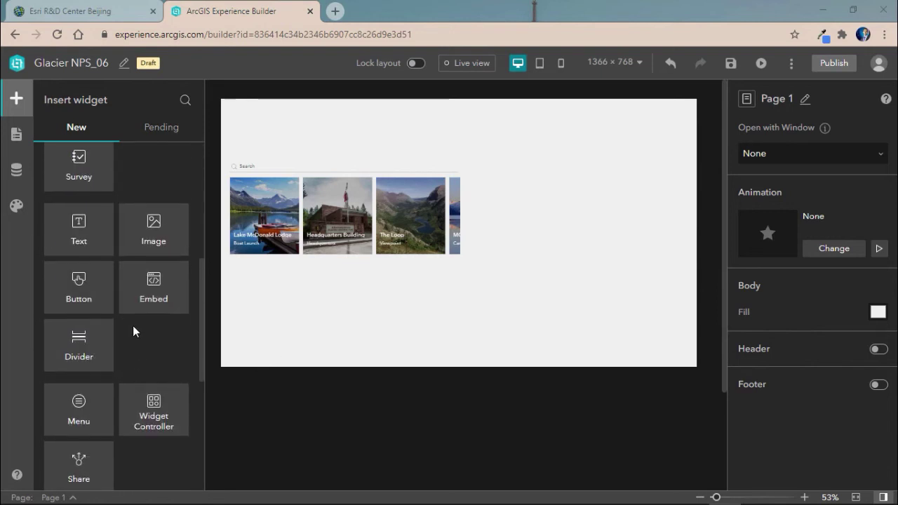
left_click_drag(84, 297, 537, 192)
left_click(512, 228)
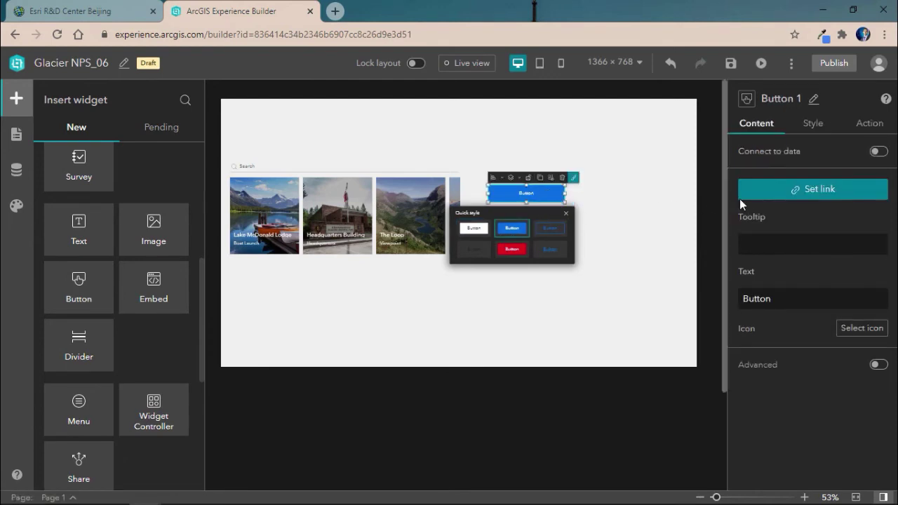
left_click(877, 151)
left_click(786, 193)
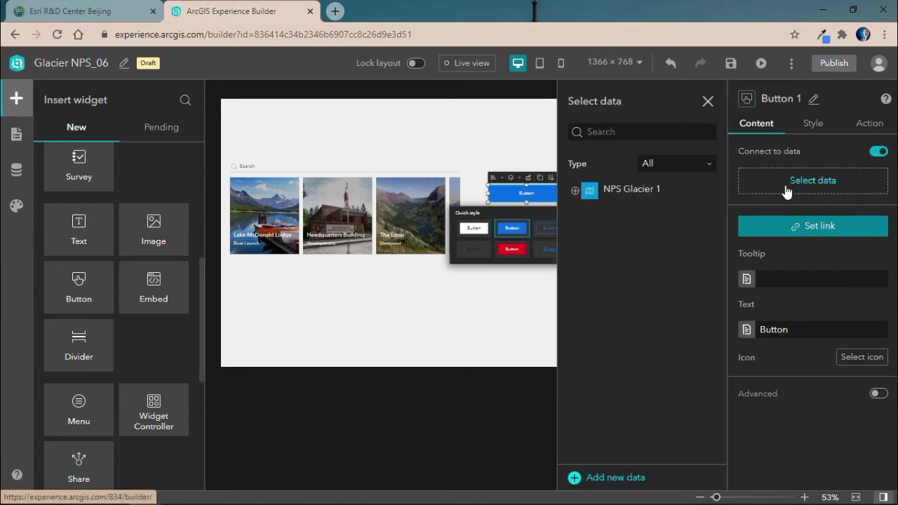
left_click(575, 203)
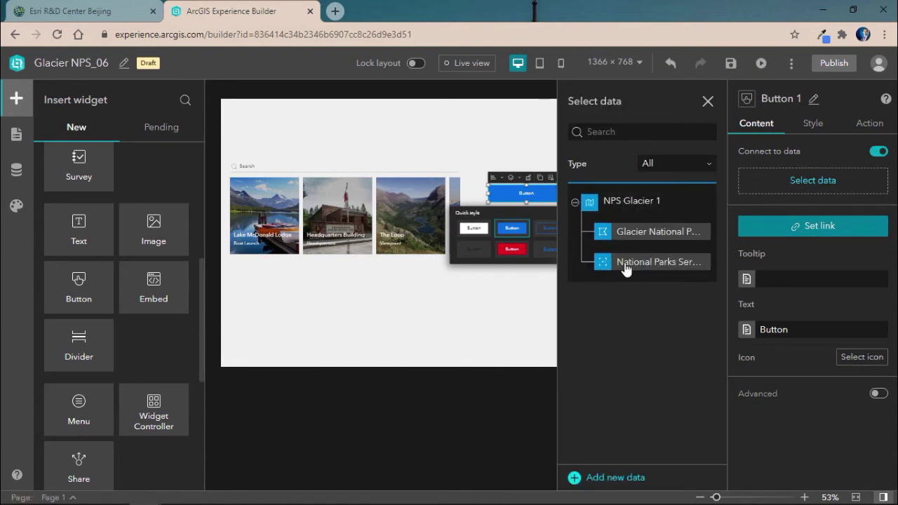
left_click(621, 264)
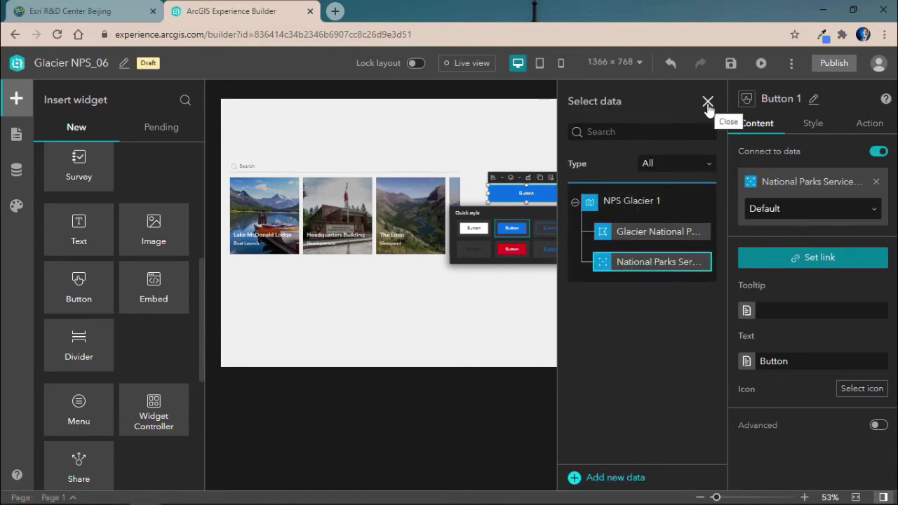
left_click(707, 103)
Step: Link the button to the website attribute as a web address and label it 'Learn More'
left_click(800, 261)
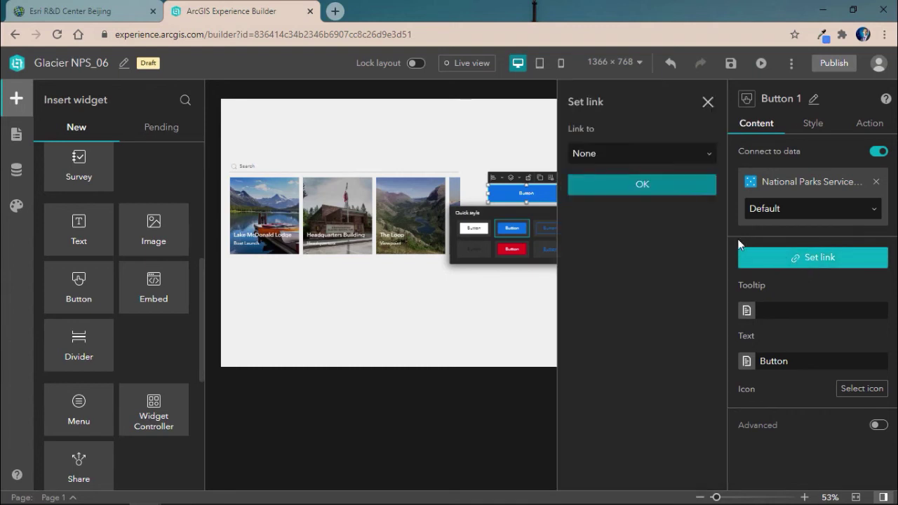
left_click(624, 156)
left_click(610, 250)
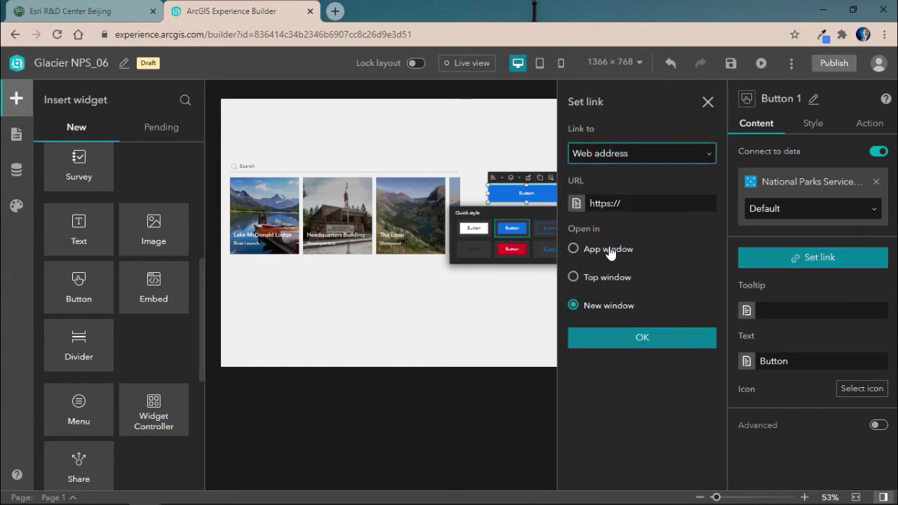
left_click(577, 203)
left_click(588, 227)
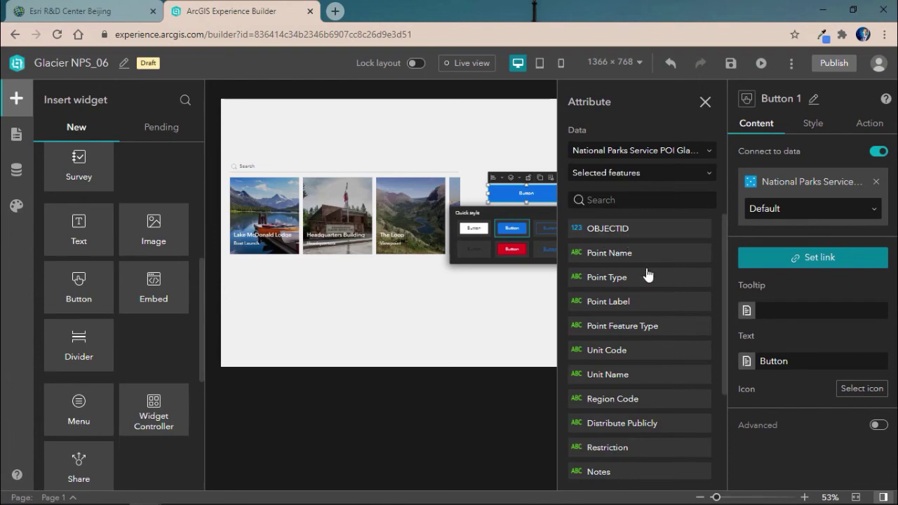
scroll(670, 330, "down", 3)
left_click(665, 470)
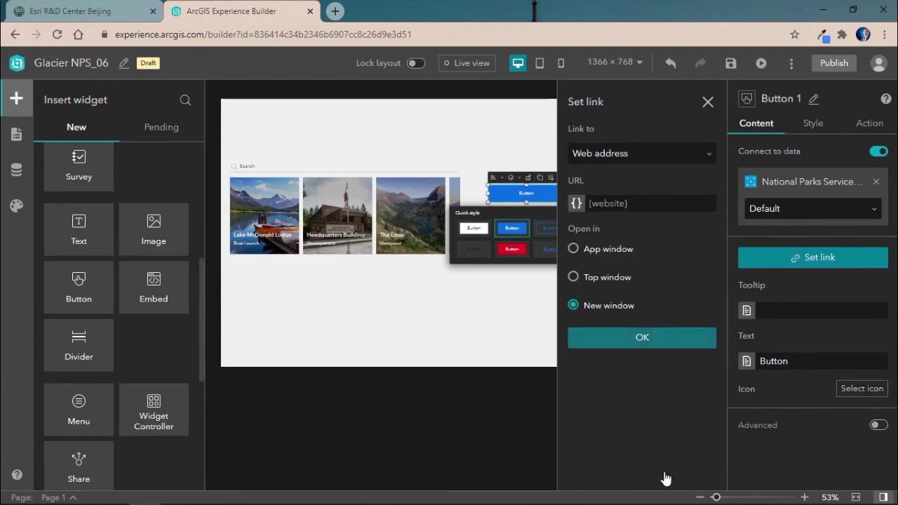
left_click(663, 341)
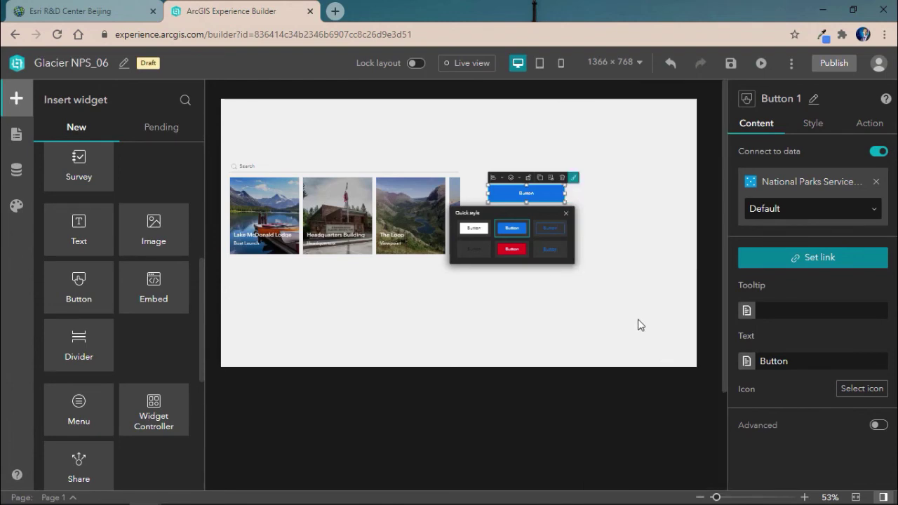
left_click_drag(779, 360, 742, 370)
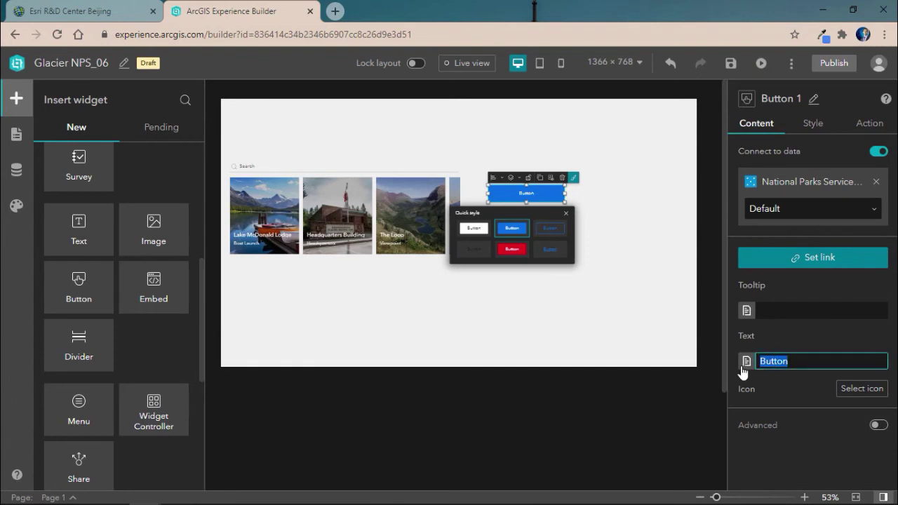
type("Learn More")
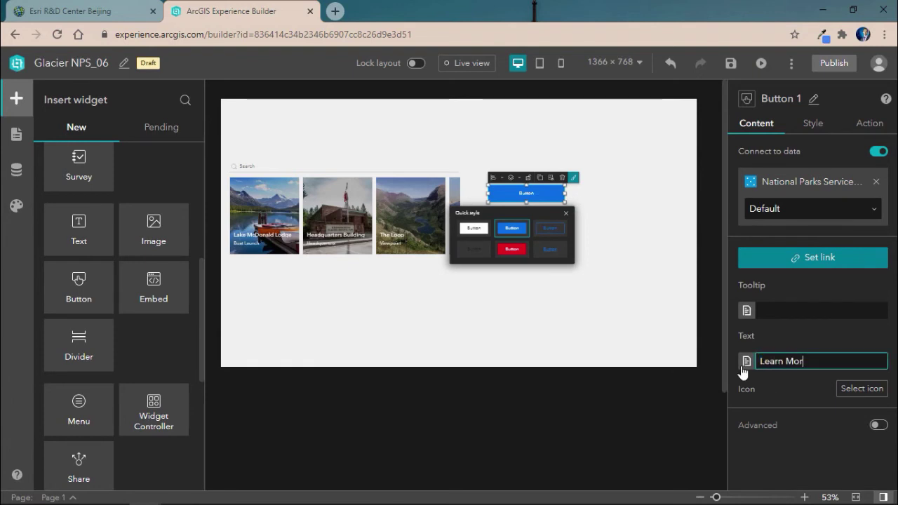
left_click(812, 336)
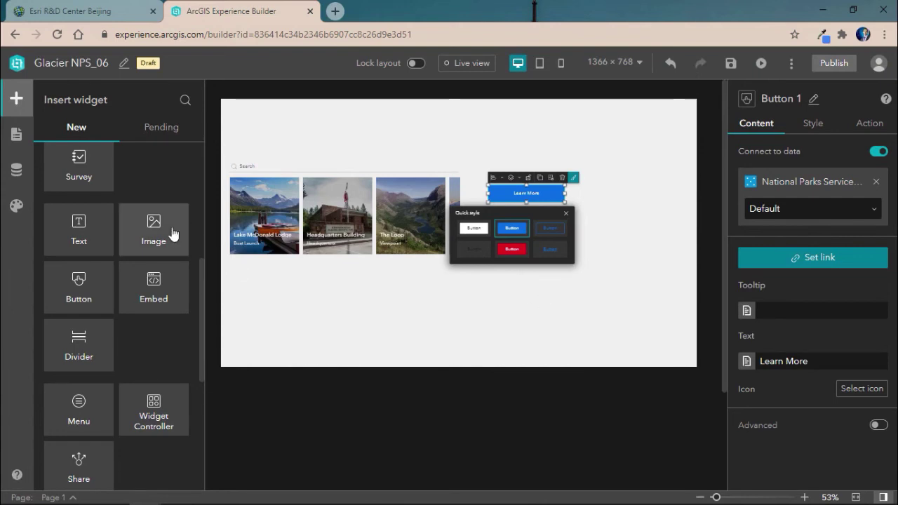
Step: Add a text widget below the Learn More button reading 'View it live'
scroll(146, 306, "up", 5)
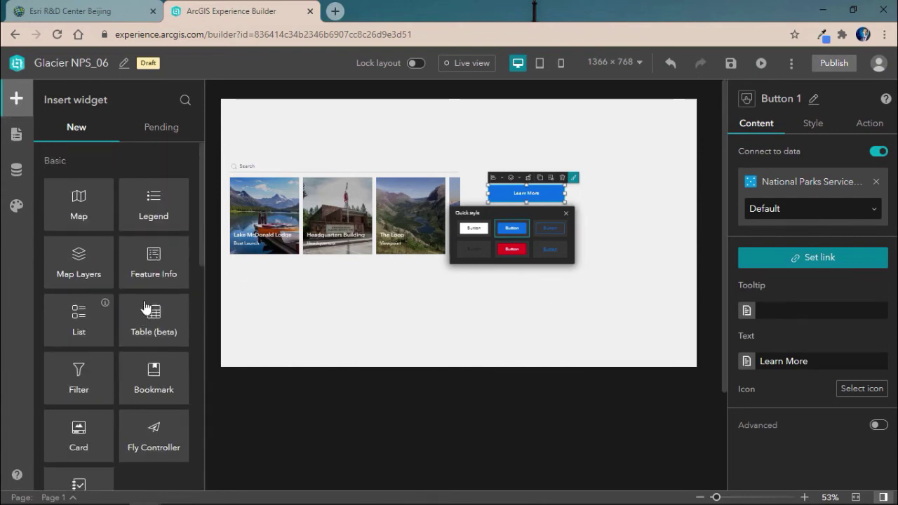
scroll(89, 372, "down", 2)
left_click_drag(105, 426, 565, 236)
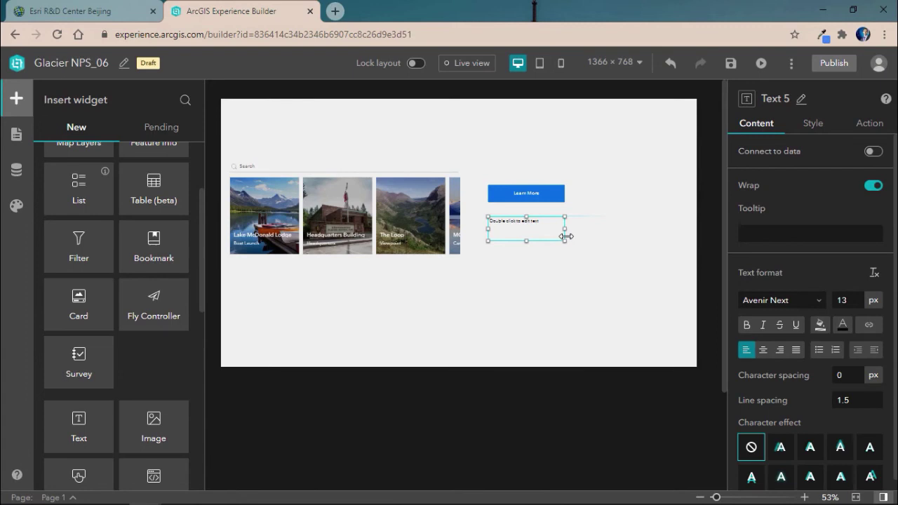
double_click(526, 233)
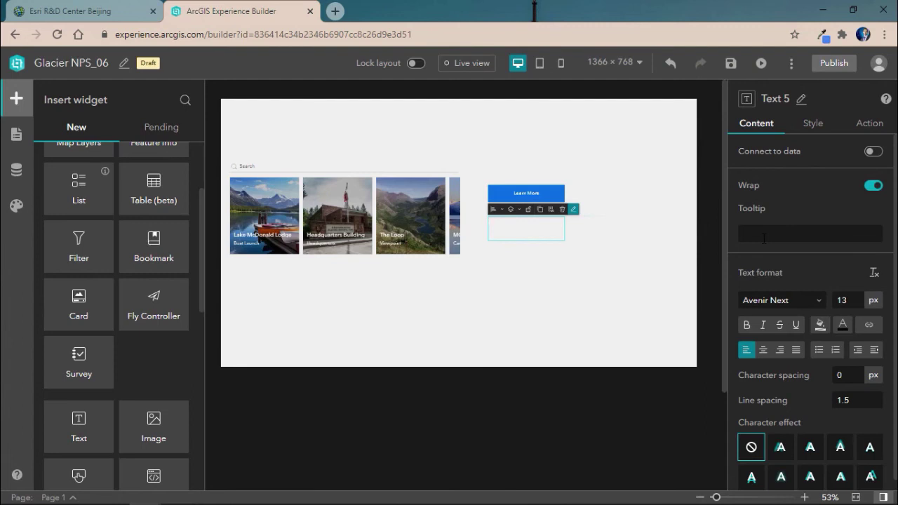
type("View it live")
Step: Set the 'View it live' text to 26 px in dark blue
key("ctrl+a")
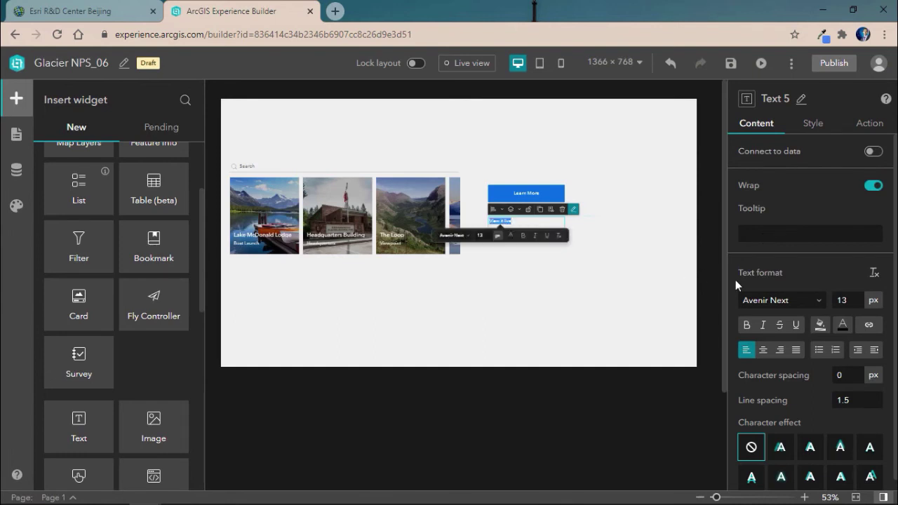
left_click(841, 301)
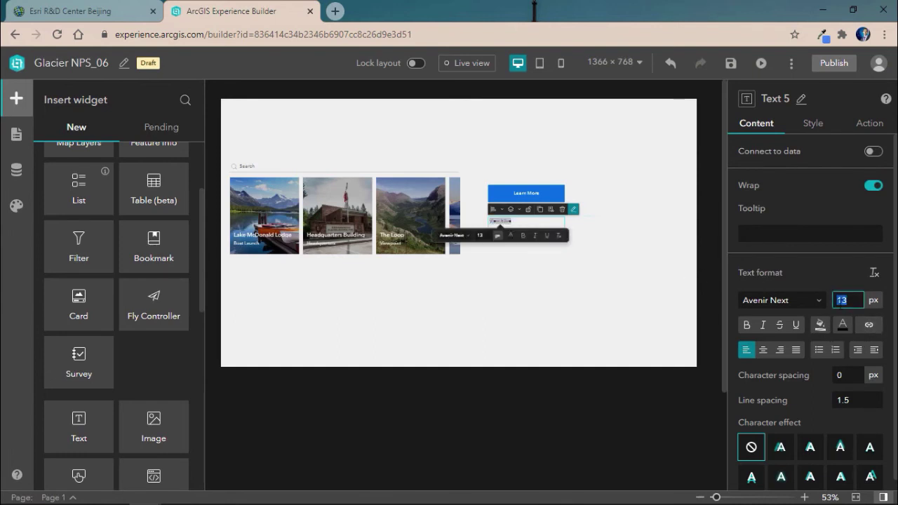
type("26")
left_click(842, 324)
left_click(683, 301)
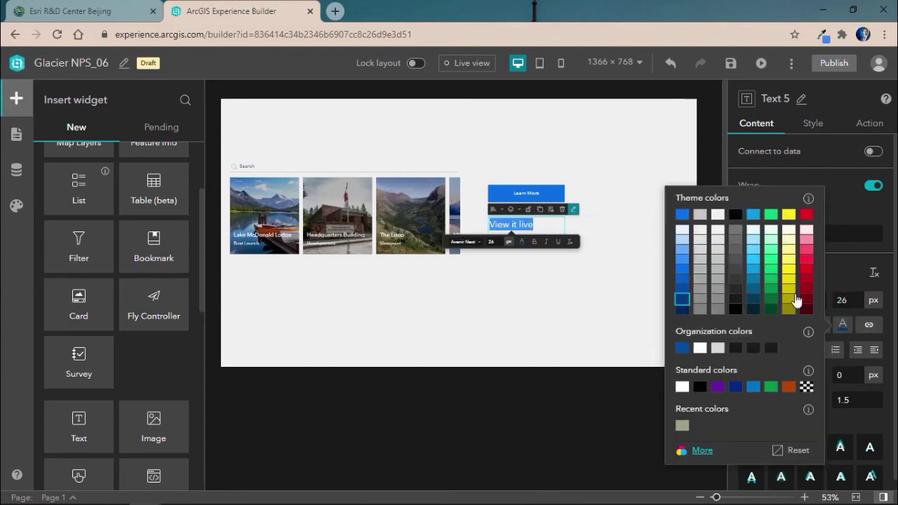
left_click(851, 269)
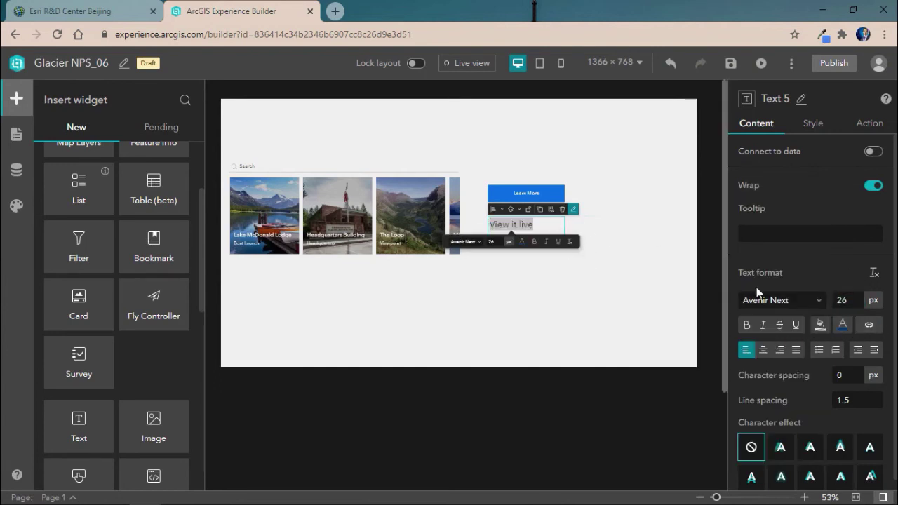
Step: Connect the text widget to the National Parks Service layer of NPS Glacier 1
left_click(867, 326)
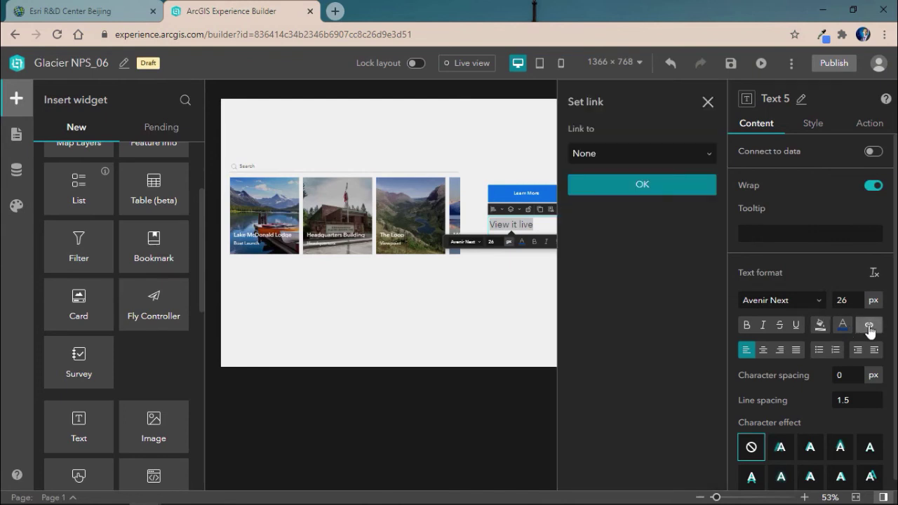
left_click(644, 155)
left_click(708, 103)
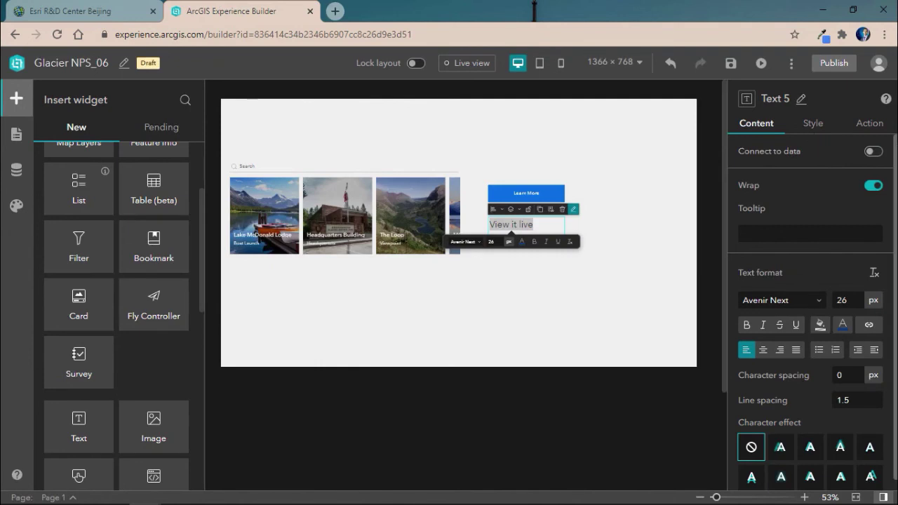
left_click(873, 151)
left_click(860, 180)
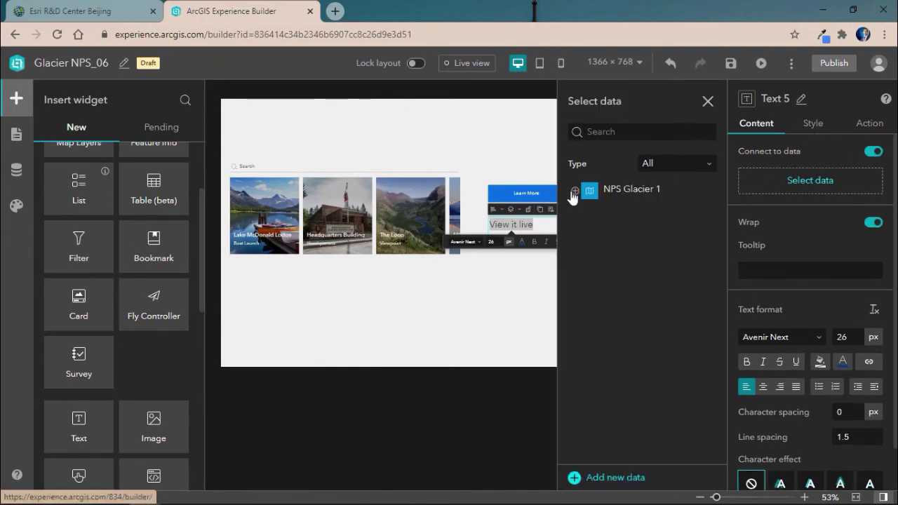
left_click(574, 191)
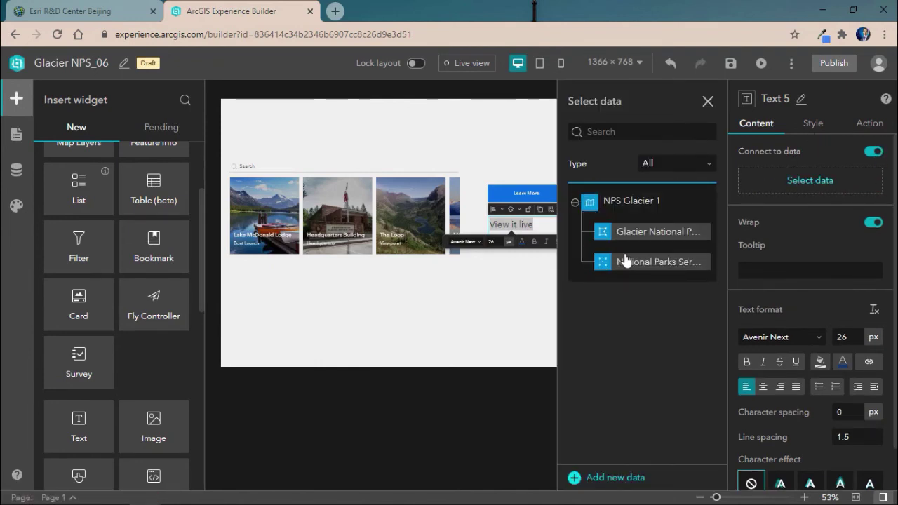
left_click(625, 261)
left_click(708, 101)
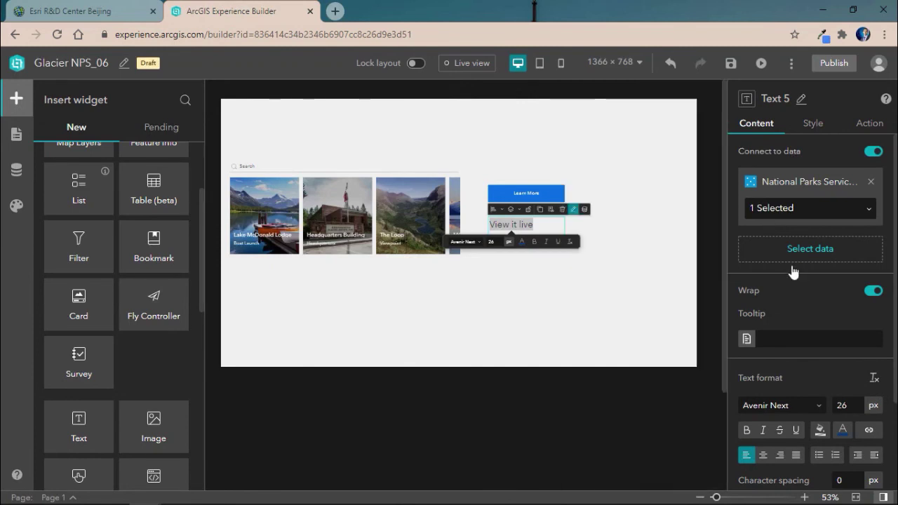
Step: Link 'View it live' to a web address taken from the url attribute
left_click(869, 430)
left_click(621, 156)
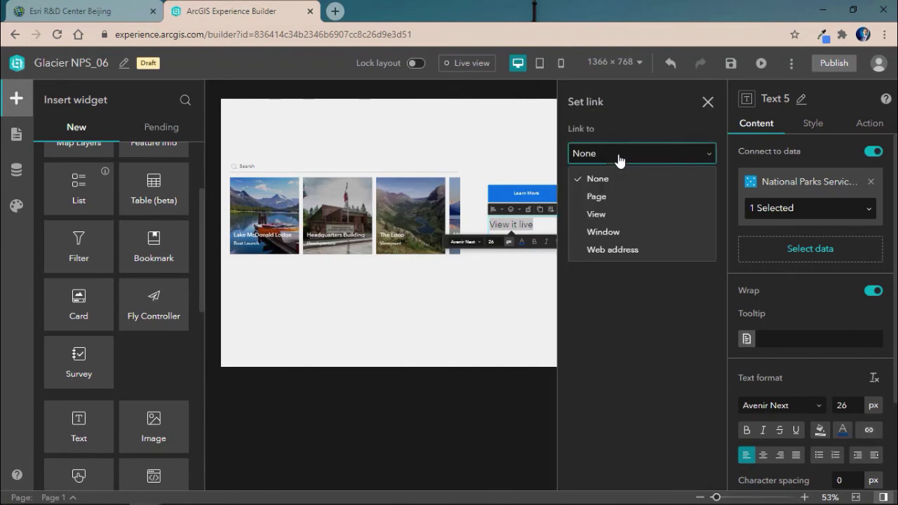
left_click(617, 247)
left_click(574, 203)
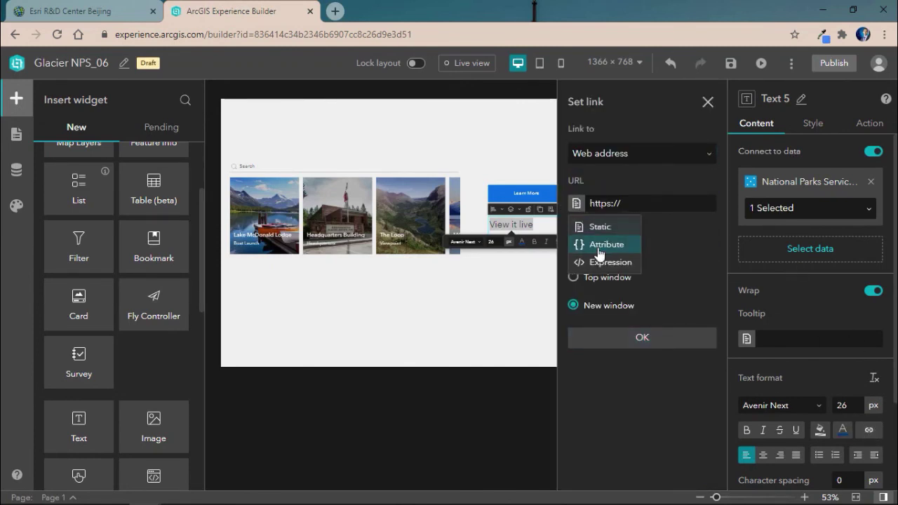
left_click(597, 245)
scroll(624, 315, "down", 3)
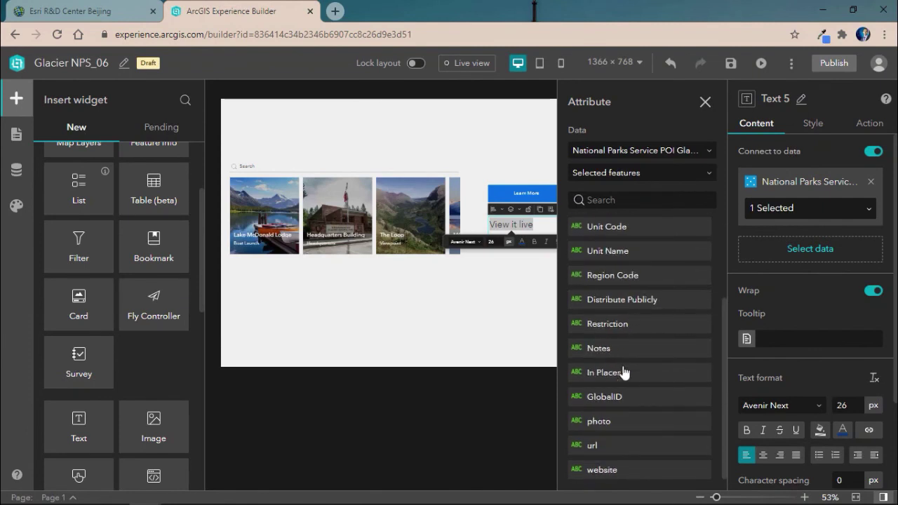
left_click(617, 446)
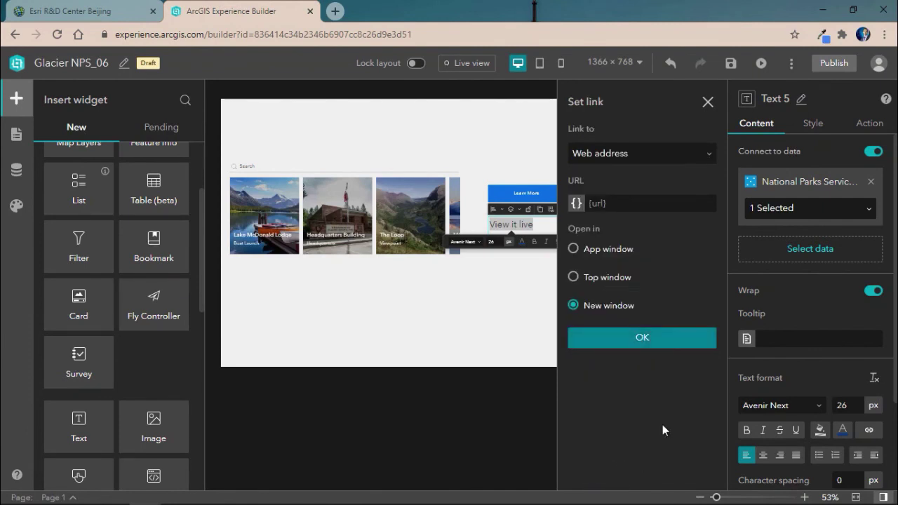
left_click(662, 340)
left_click(637, 253)
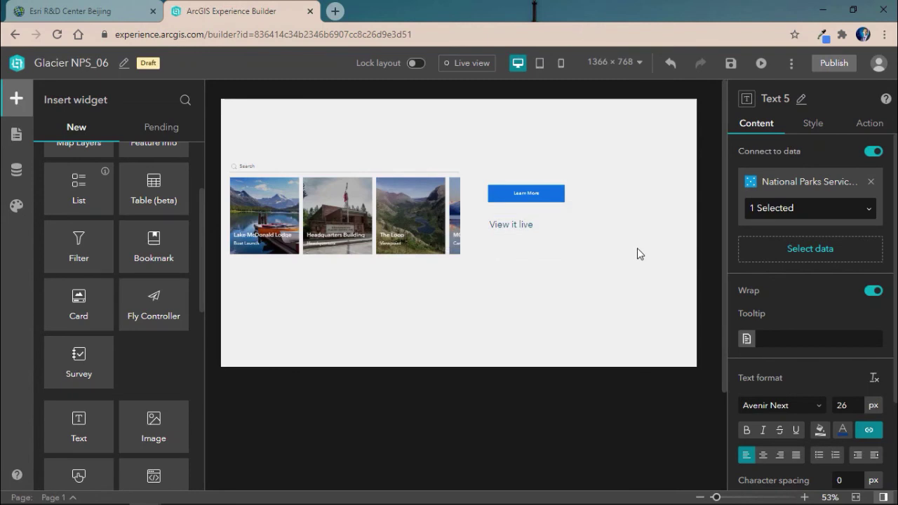
Step: Save and preview the app, then test View it live for Lake McDonald Lodge
left_click(730, 64)
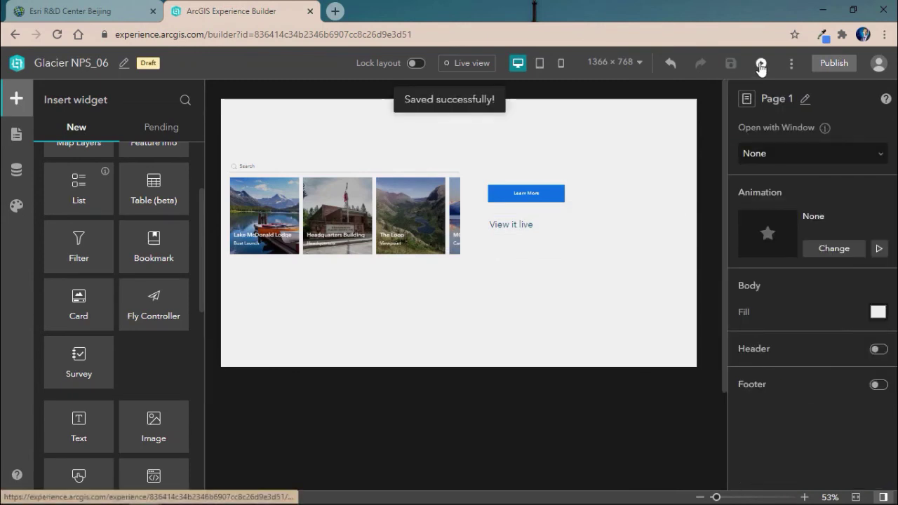
left_click(761, 64)
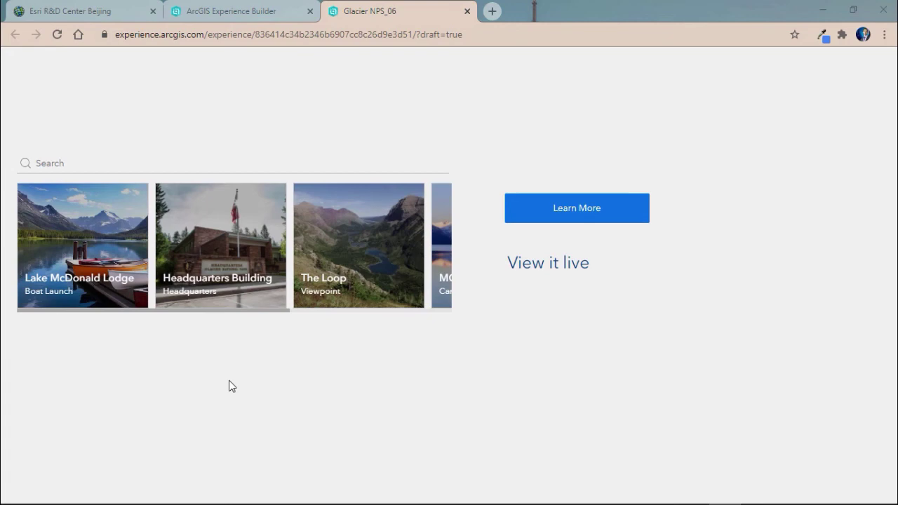
left_click(76, 235)
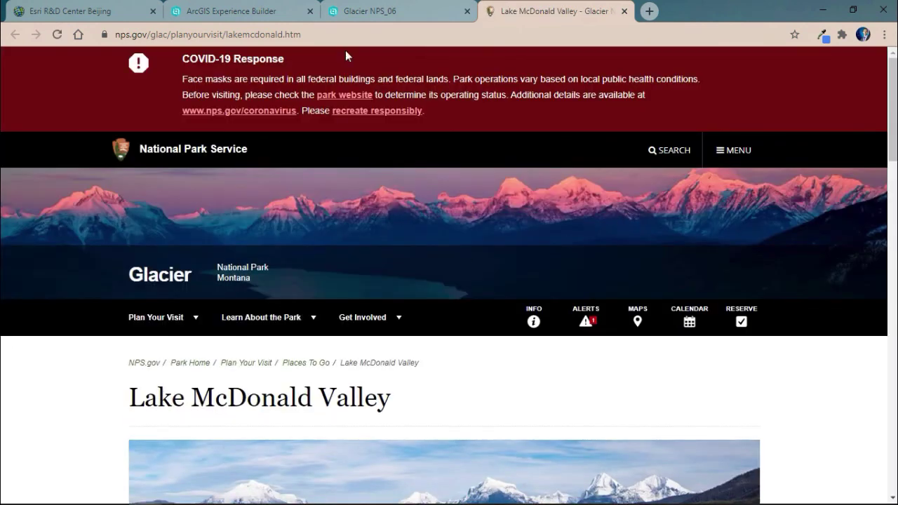
left_click(375, 11)
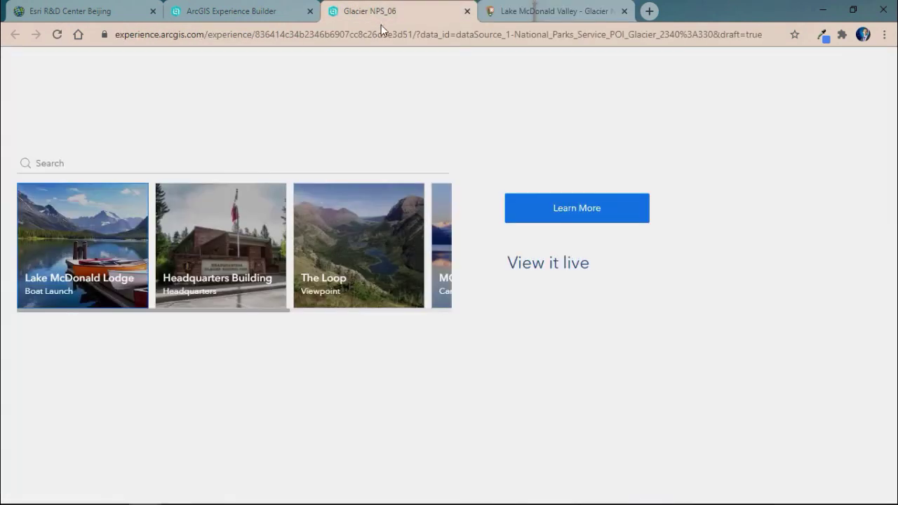
left_click(546, 268)
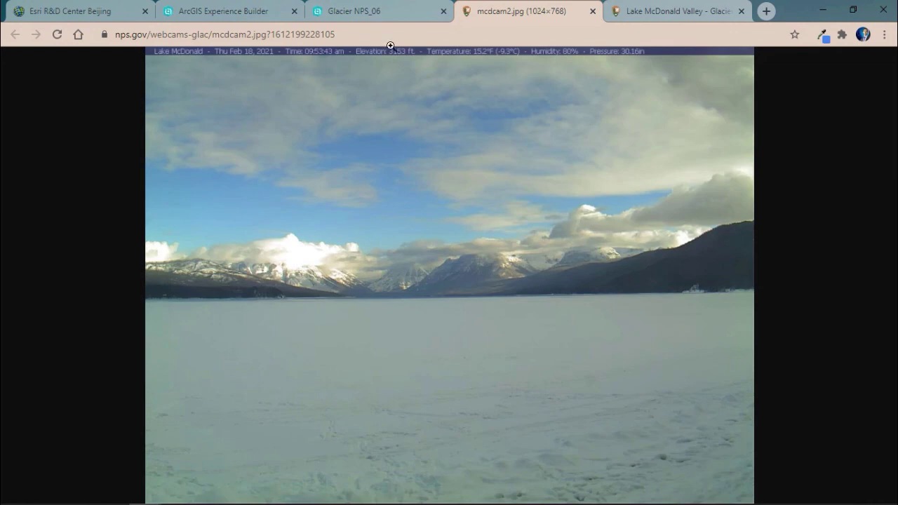
left_click(374, 11)
Step: Test Learn More and View it live for Headquarters Building, then select The Loop and McDonald Lake
left_click(256, 243)
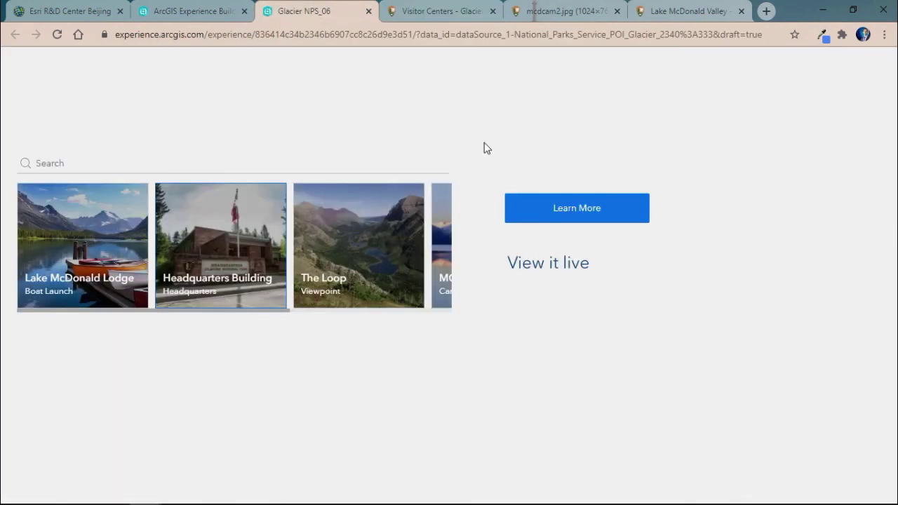
left_click(552, 262)
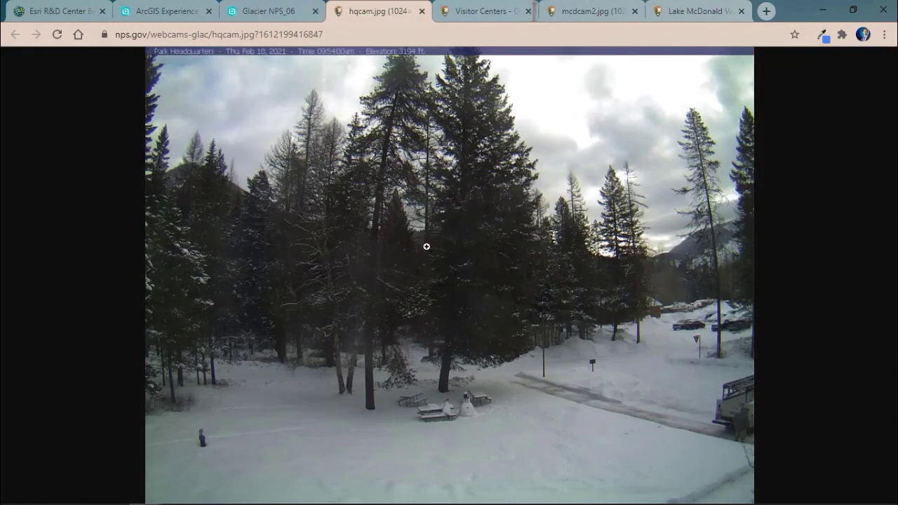
left_click(274, 9)
left_click(334, 268)
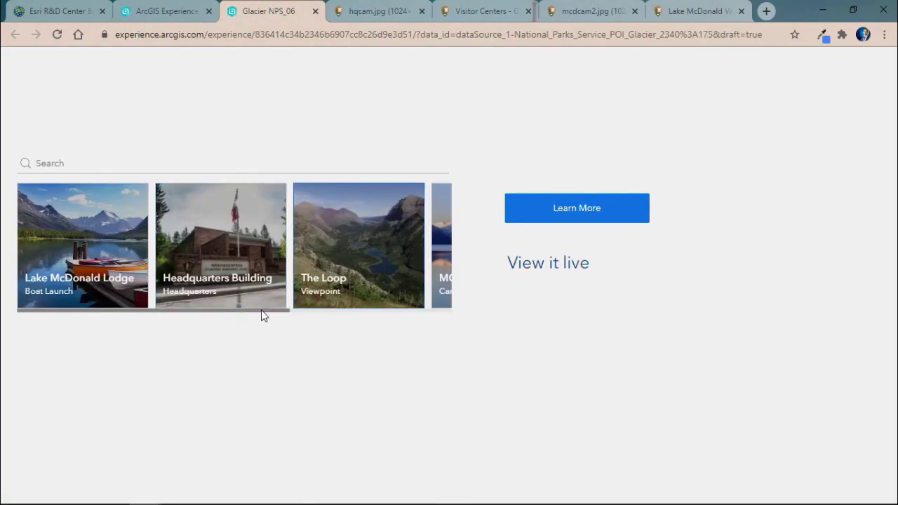
left_click_drag(262, 315, 379, 315)
left_click(299, 261)
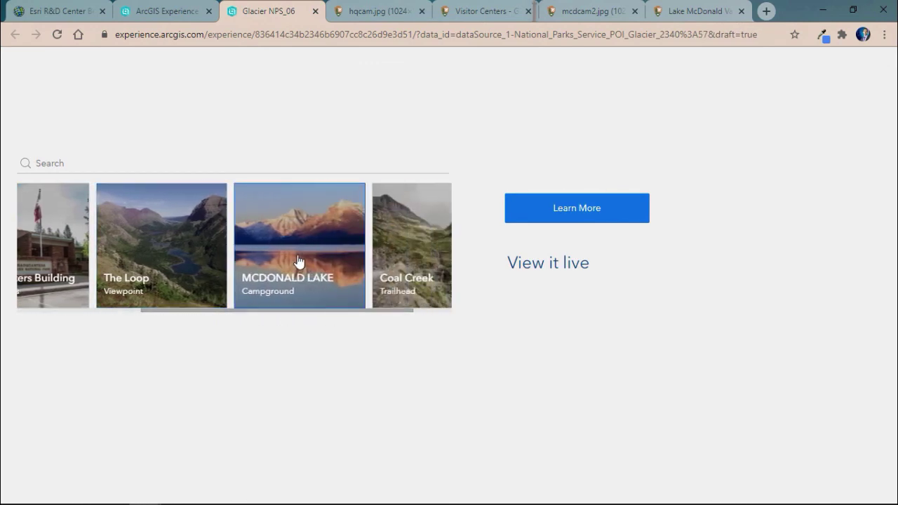